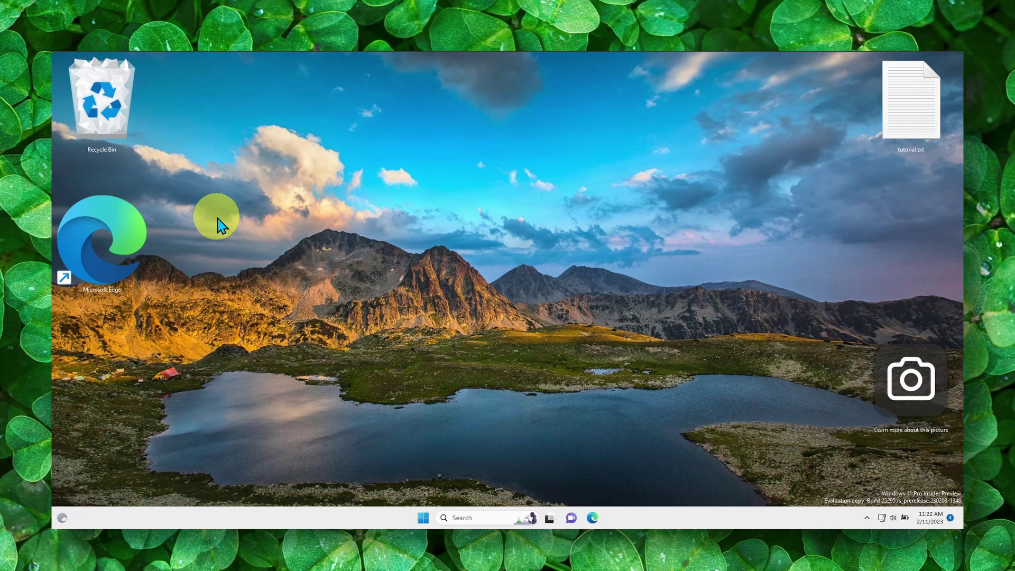
- Move the Microsoft Edge shortcut to the desktop centre, then back below the Recycle Bin
{"action": "mouse_move", "coordinate": [102, 238]}
{"action": "left_mouse_down"}
{"action": "mouse_move", "coordinate": [304, 242]}
{"action": "mouse_move", "coordinate": [494, 308]}
{"action": "left_mouse_up"}
{"action": "left_click_drag", "start_coordinate": [508, 246], "coordinate": [516, 287]}
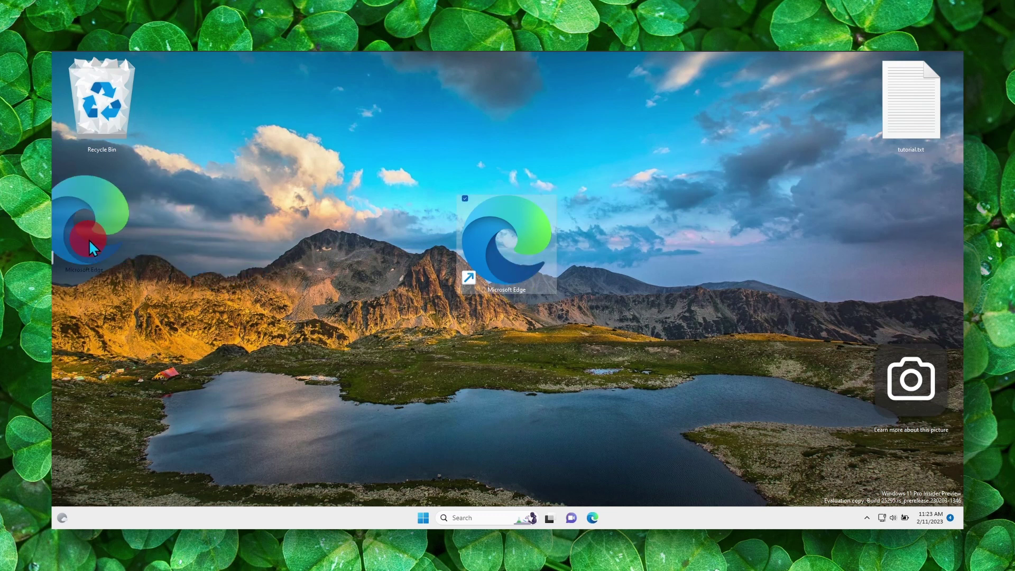
{"action": "left_click_drag", "start_coordinate": [516, 286], "coordinate": [102, 242]}
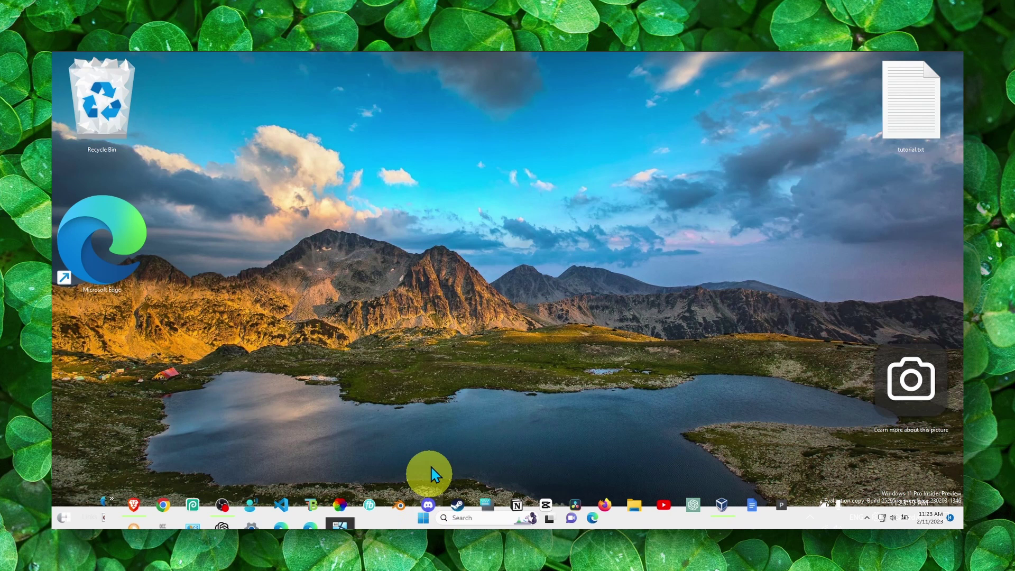
- Open Settings from the Win+X menu and go to System > Troubleshoot
{"action": "right_click", "coordinate": [426, 520]}
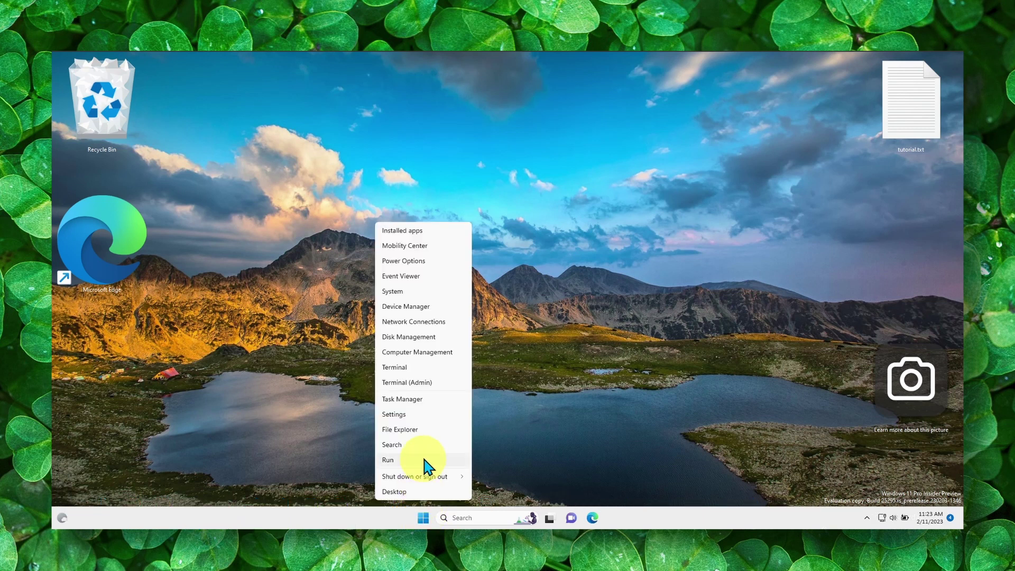
{"action": "left_click", "coordinate": [394, 414]}
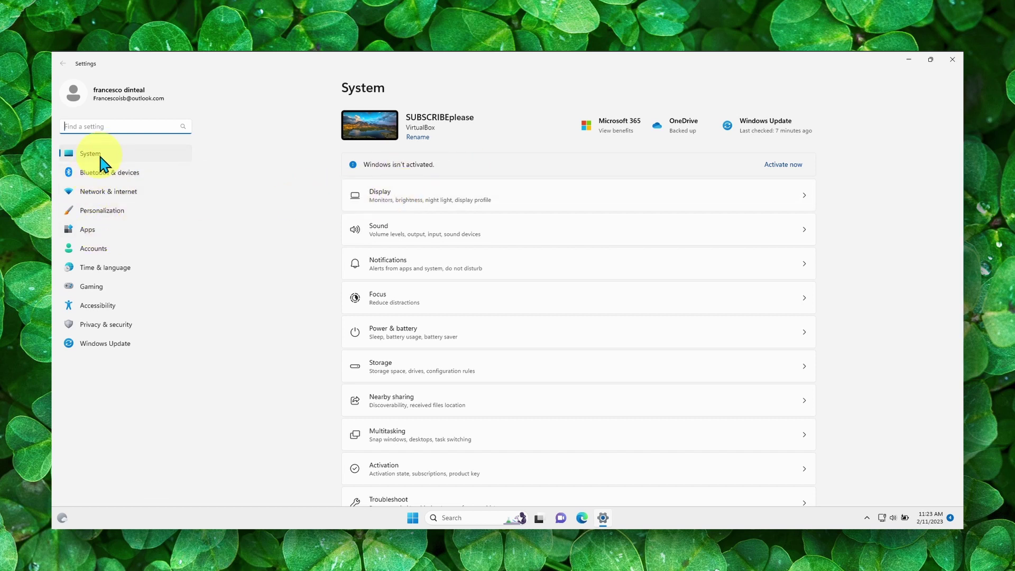
{"action": "scroll", "coordinate": [457, 293], "scroll_direction": "down", "scroll_amount": 5}
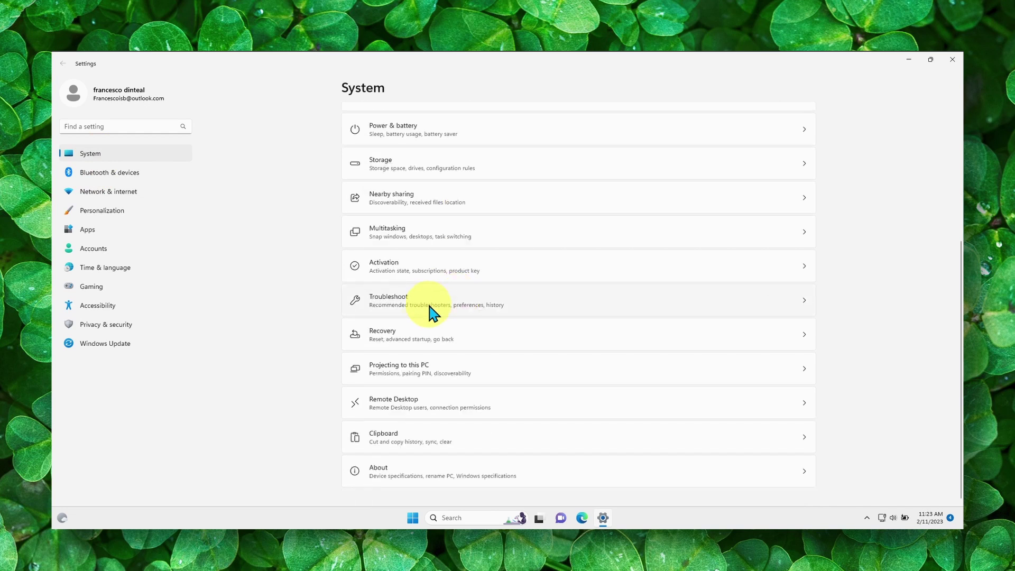
{"action": "scroll", "coordinate": [405, 234], "scroll_direction": "up", "scroll_amount": 5}
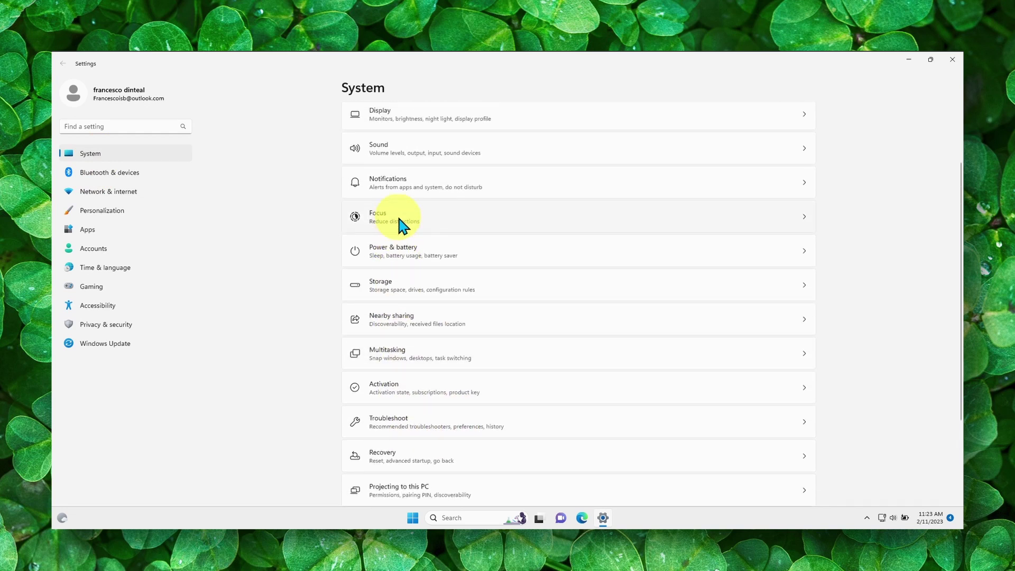
{"action": "scroll", "coordinate": [402, 224], "scroll_direction": "up", "scroll_amount": 3}
{"action": "scroll", "coordinate": [396, 214], "scroll_direction": "down", "scroll_amount": 3}
{"action": "scroll", "coordinate": [404, 278], "scroll_direction": "down", "scroll_amount": 1}
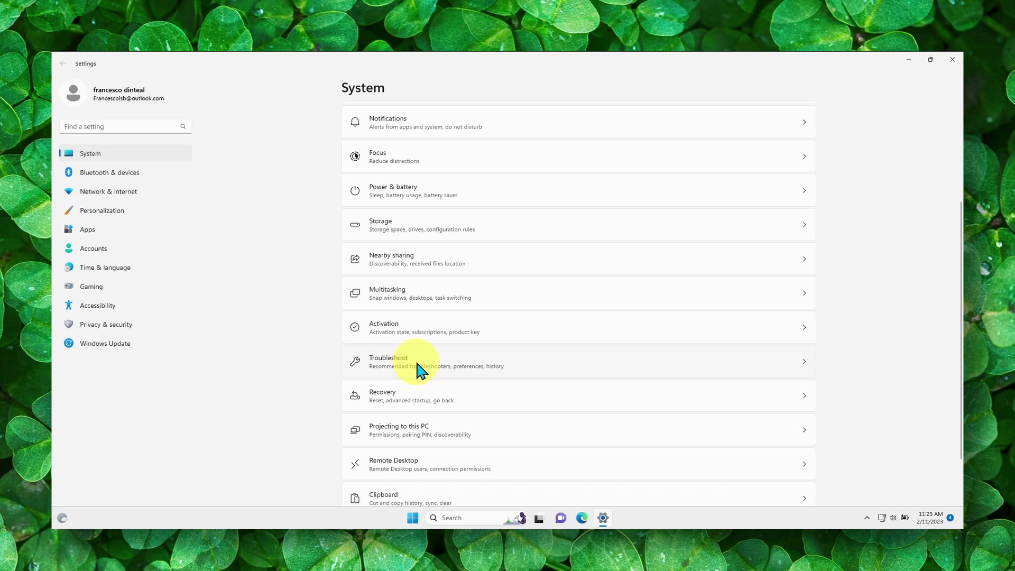
{"action": "left_click", "coordinate": [415, 361]}
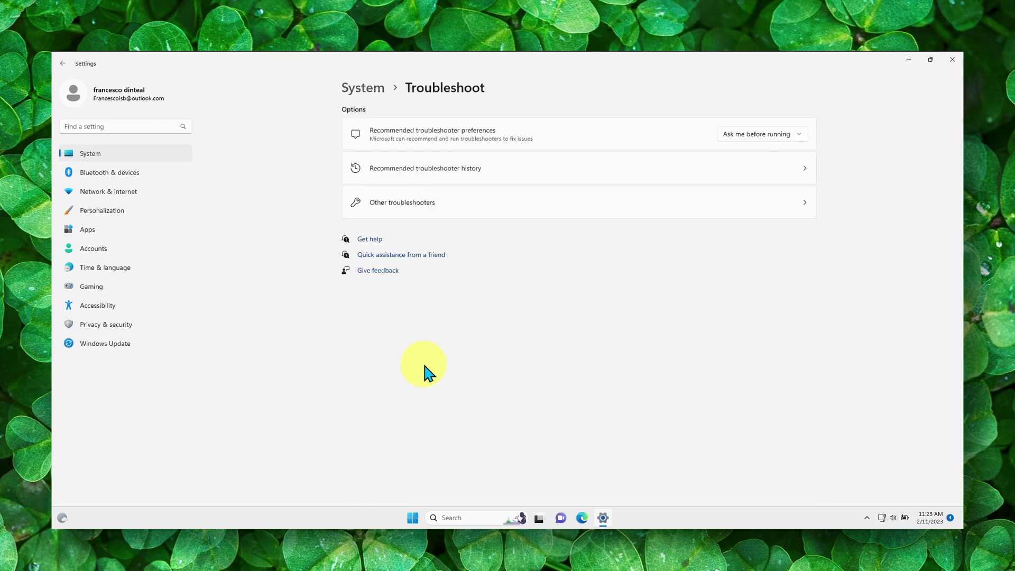
- Run the Bluetooth troubleshooter from Other troubleshooters and close its capability-problem report
{"action": "left_click", "coordinate": [389, 202]}
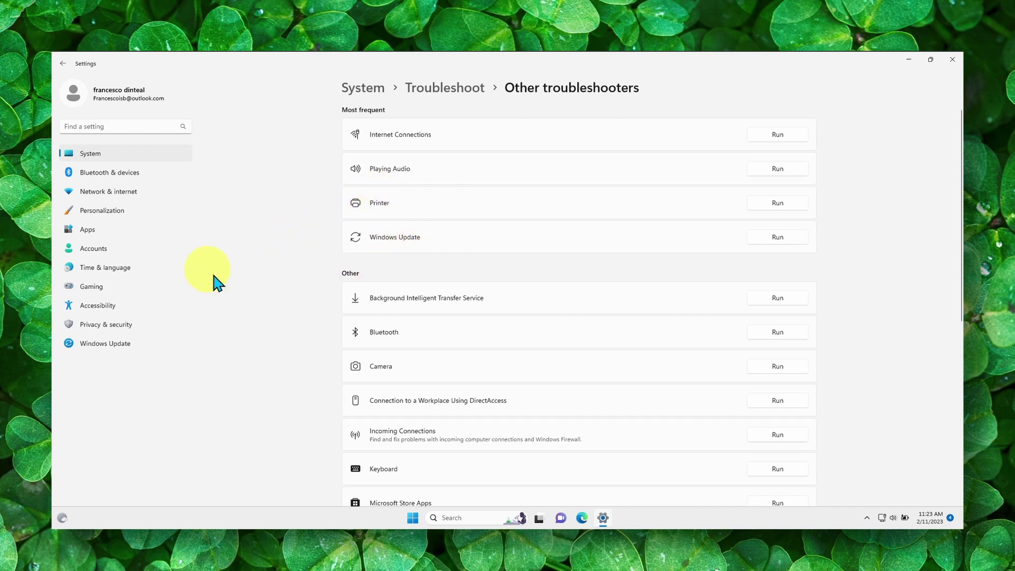
{"action": "scroll", "coordinate": [279, 313], "scroll_direction": "down", "scroll_amount": 1}
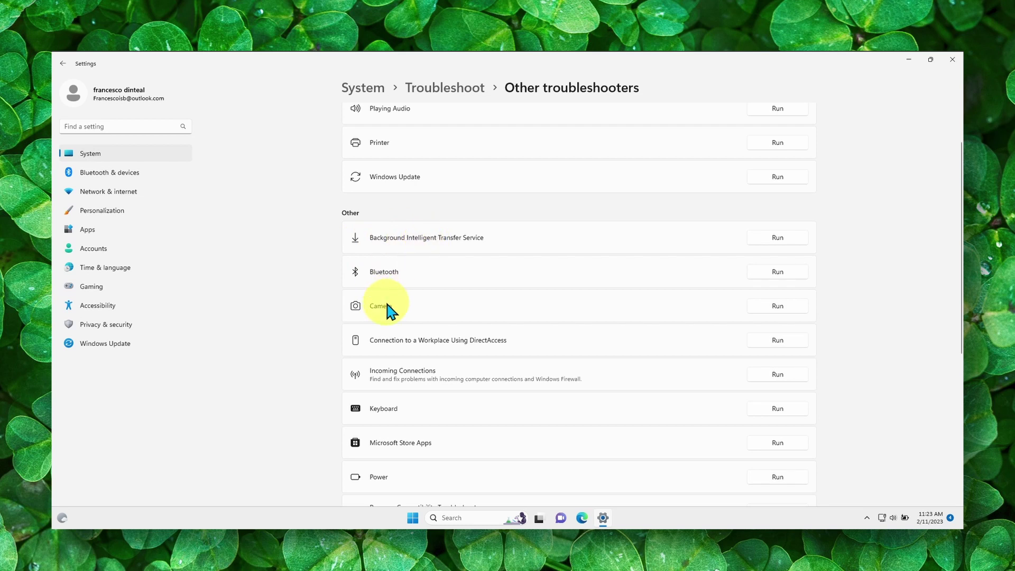
{"action": "left_click", "coordinate": [777, 271]}
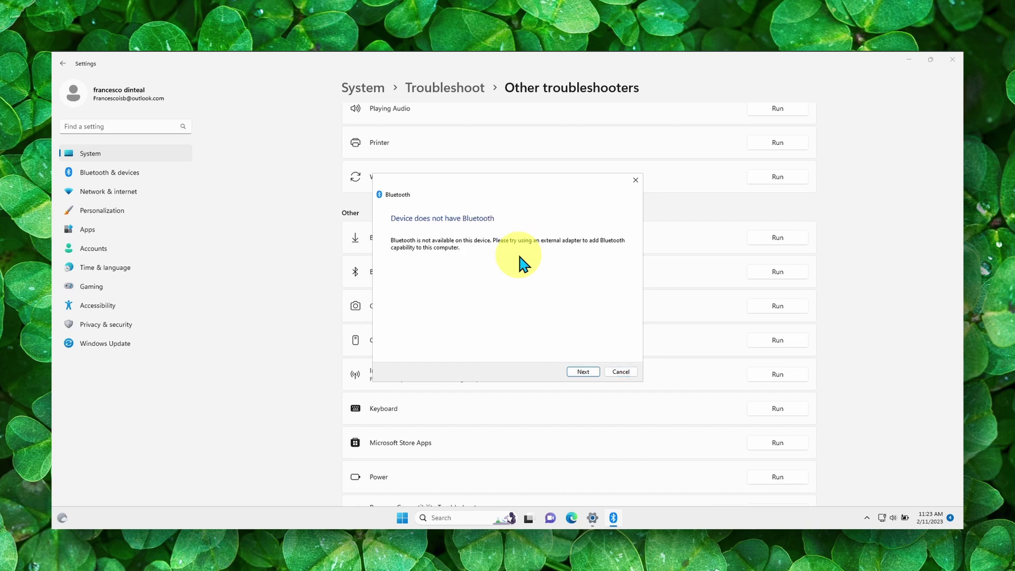
{"action": "left_click", "coordinate": [584, 371]}
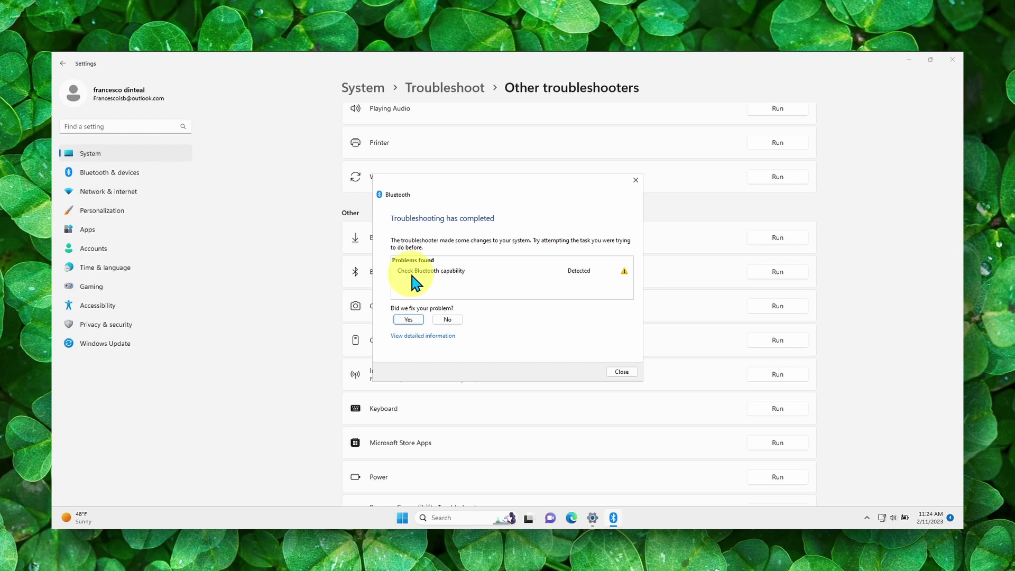
{"action": "left_click", "coordinate": [621, 372]}
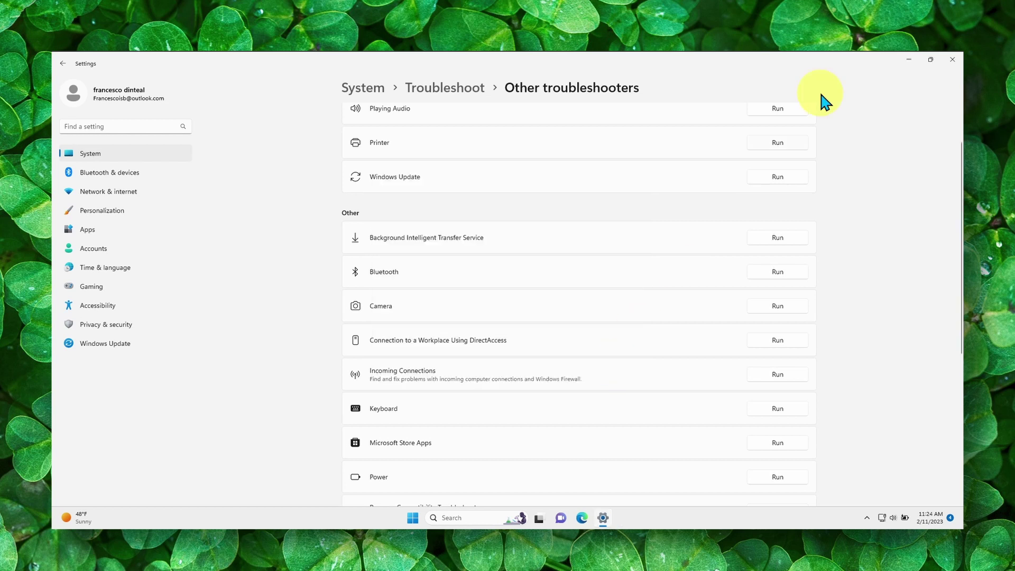
- Close Settings, launch Control Panel via a 'control panel' search, and enter Network and Sharing Center
{"action": "left_click", "coordinate": [952, 61]}
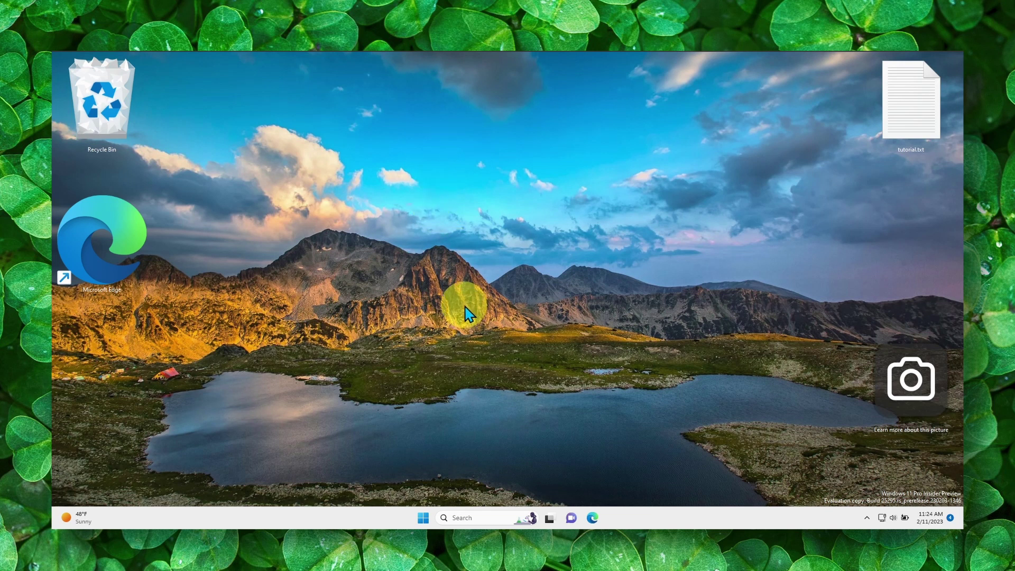
{"action": "key", "text": "super+s"}
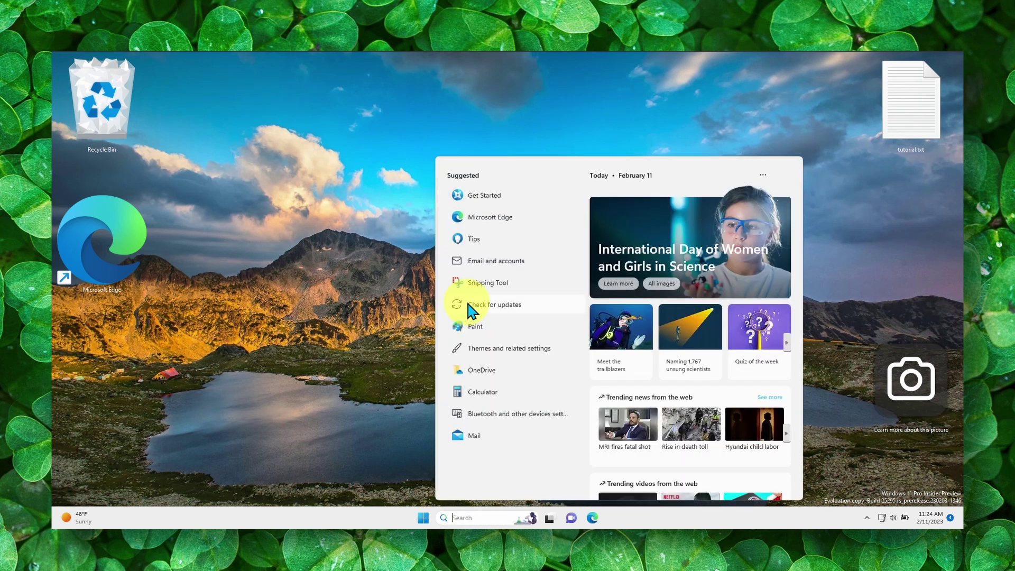
{"action": "left_click", "coordinate": [352, 282]}
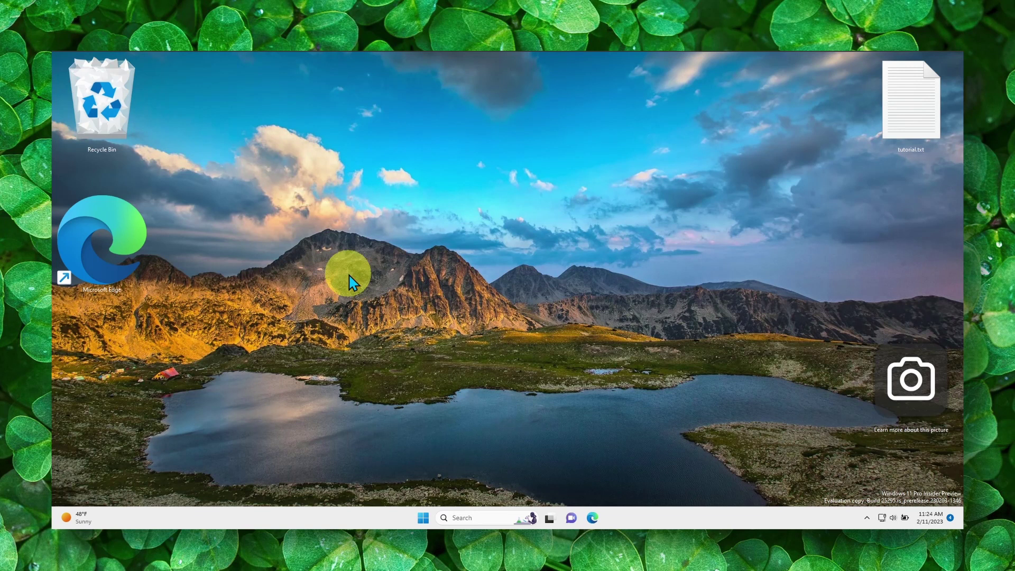
{"action": "left_click", "coordinate": [480, 517]}
{"action": "type", "text": "control panel"}
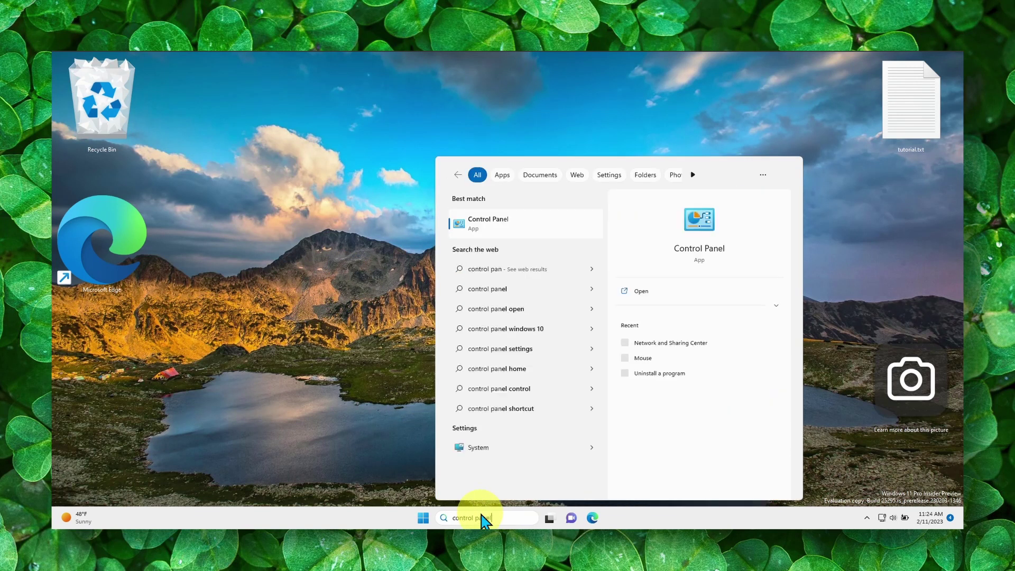
{"action": "key", "text": "Return"}
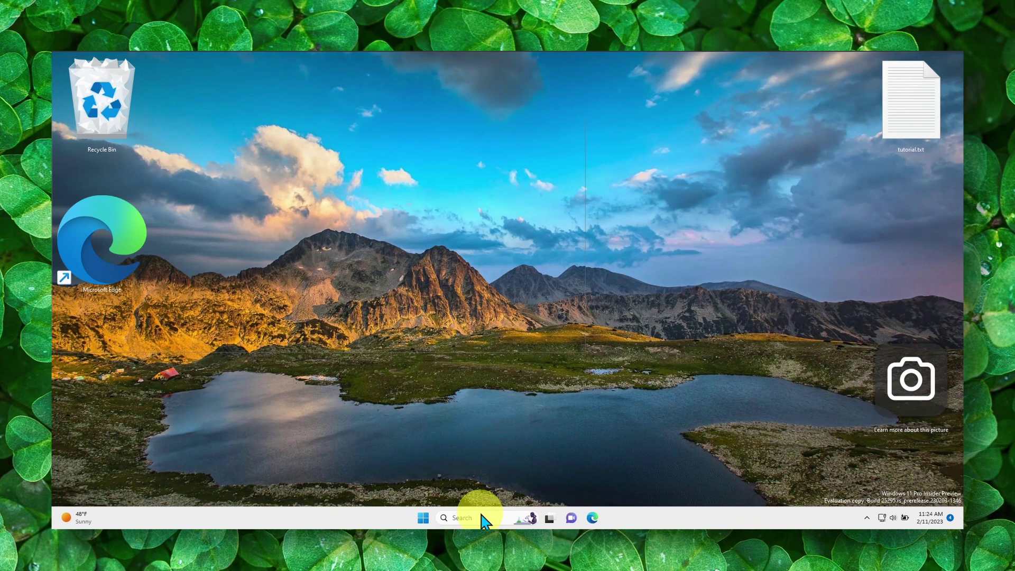
{"action": "scroll", "coordinate": [420, 302], "scroll_direction": "down", "scroll_amount": 1}
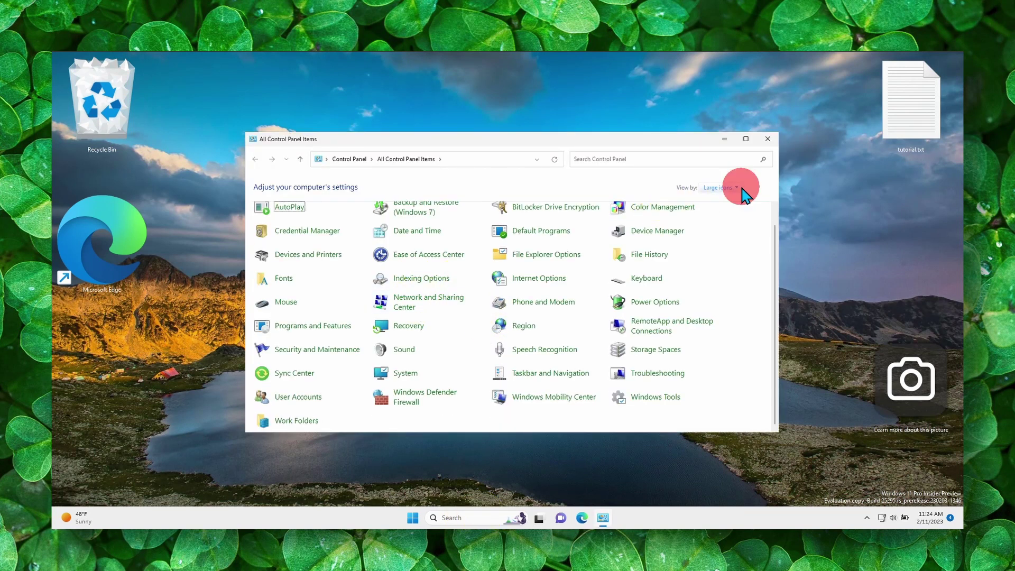
{"action": "left_click", "coordinate": [424, 303]}
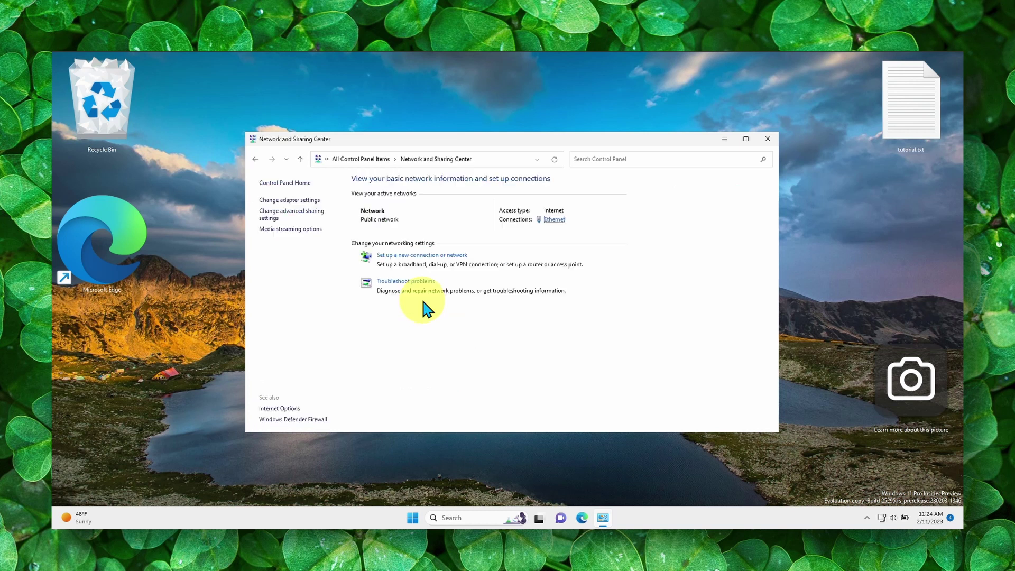
- Set All networks file sharing connections to 40- or 56-bit encryption in Advanced sharing settings
{"action": "left_click", "coordinate": [290, 214]}
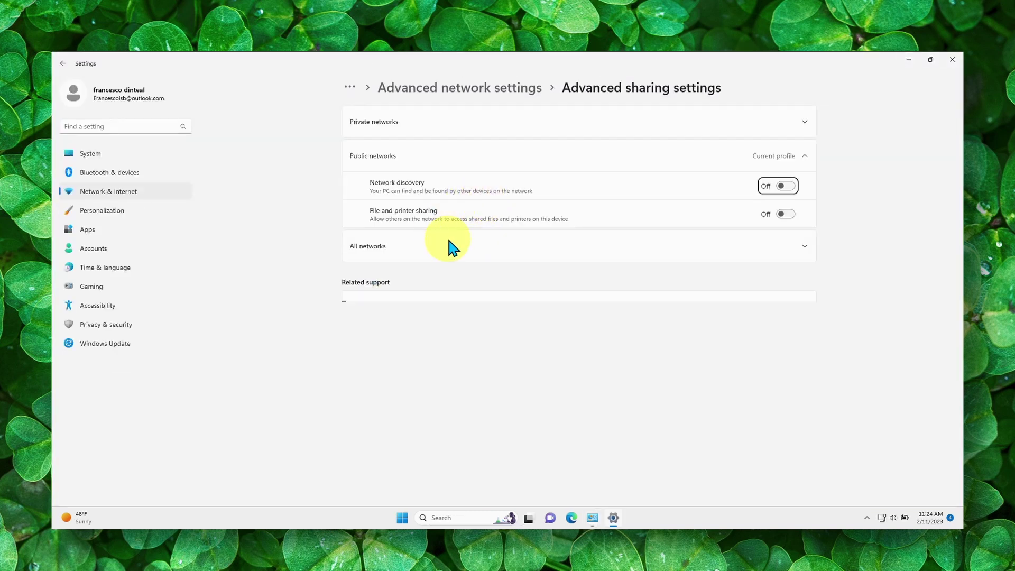
{"action": "left_click", "coordinate": [795, 121]}
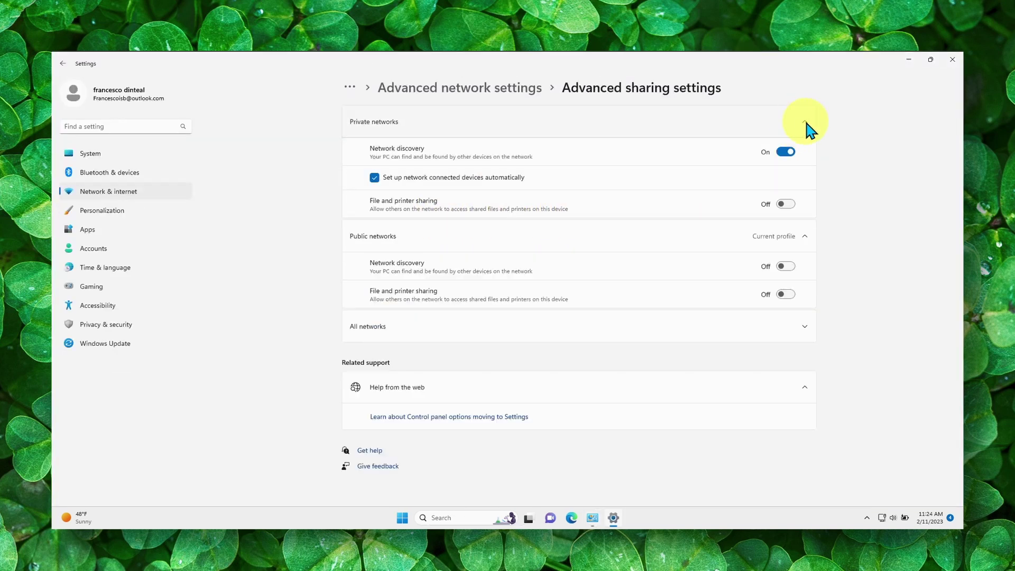
{"action": "left_click", "coordinate": [804, 325]}
{"action": "scroll", "coordinate": [556, 349], "scroll_direction": "down", "scroll_amount": 3}
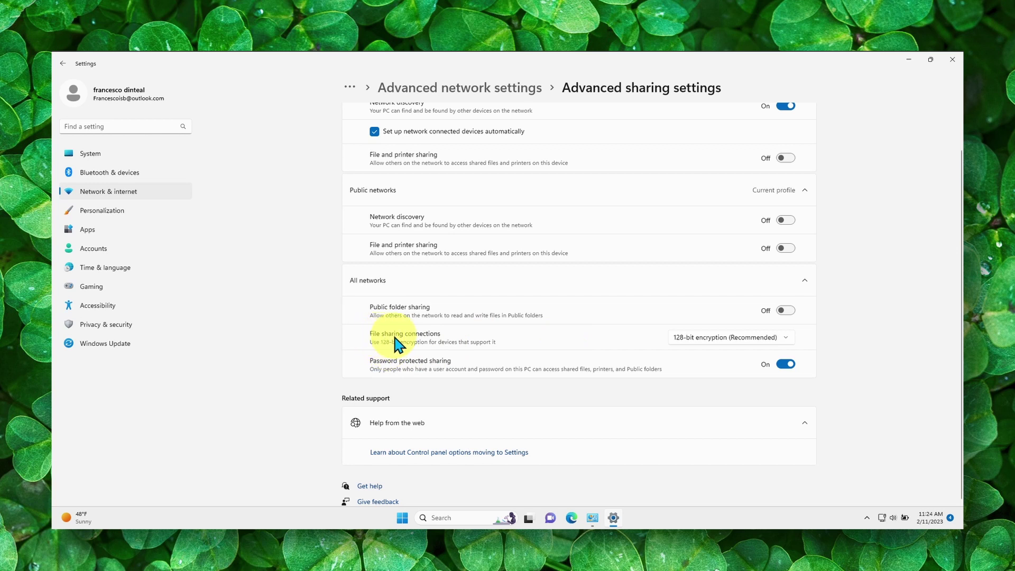
{"action": "left_click", "coordinate": [691, 337]}
{"action": "left_click", "coordinate": [702, 349]}
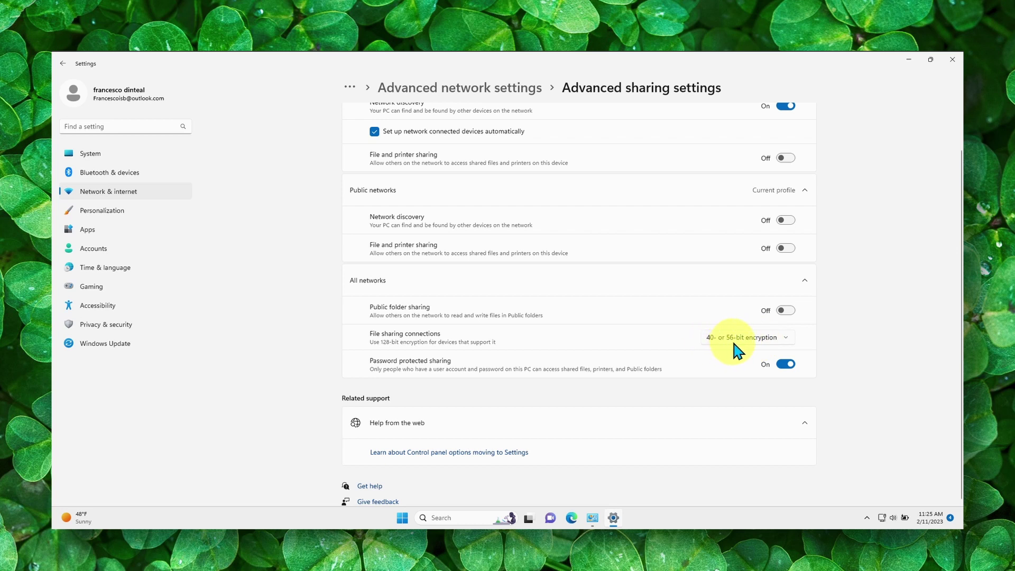
{"action": "scroll", "coordinate": [603, 301], "scroll_direction": "up", "scroll_amount": 2}
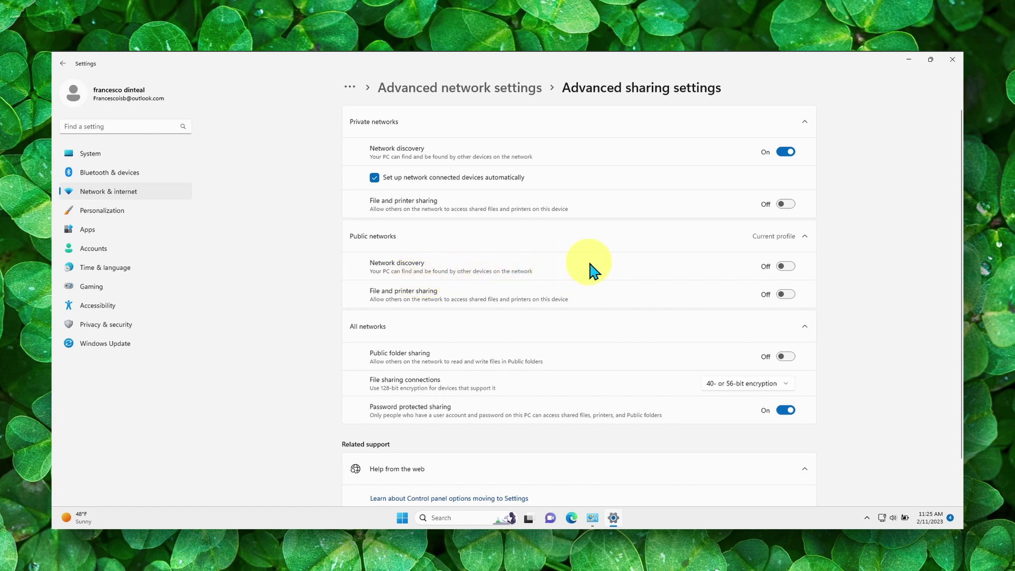
- Try public network discovery and folder sharing toggles, leaving public network discovery off
{"action": "left_click", "coordinate": [786, 267]}
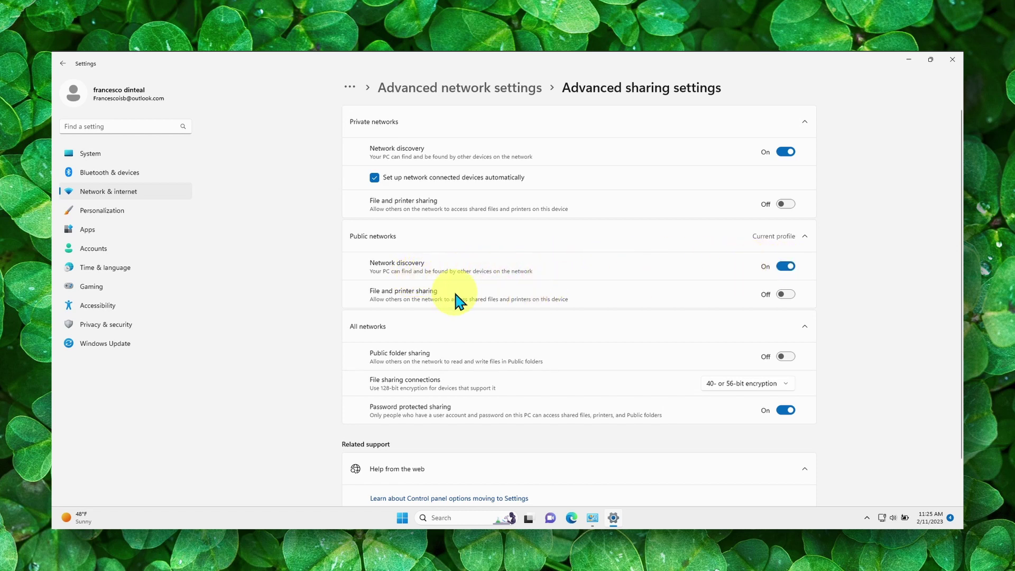
{"action": "scroll", "coordinate": [555, 287], "scroll_direction": "down", "scroll_amount": 1}
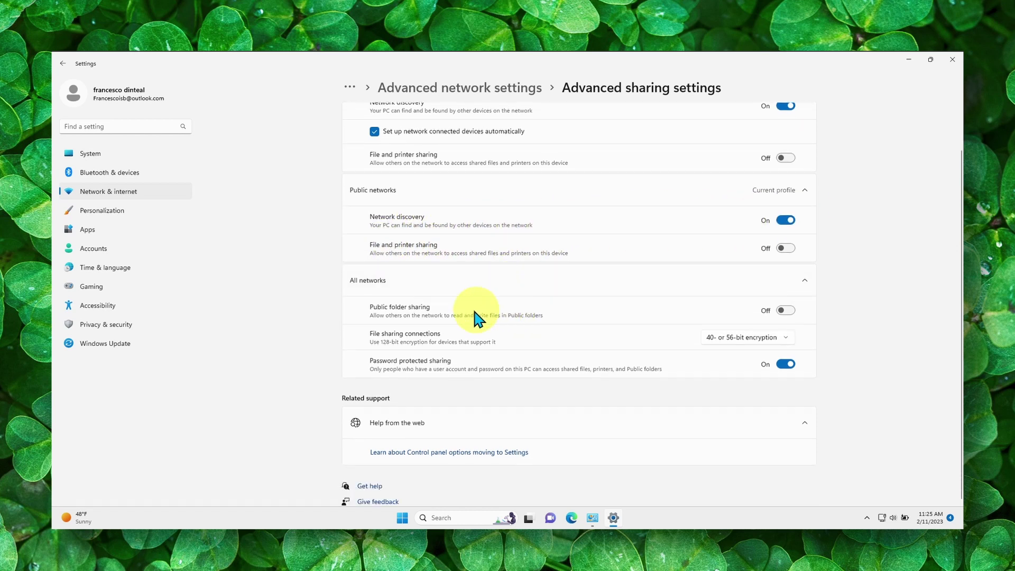
{"action": "left_click", "coordinate": [786, 310]}
{"action": "scroll", "coordinate": [694, 244], "scroll_direction": "up", "scroll_amount": 1}
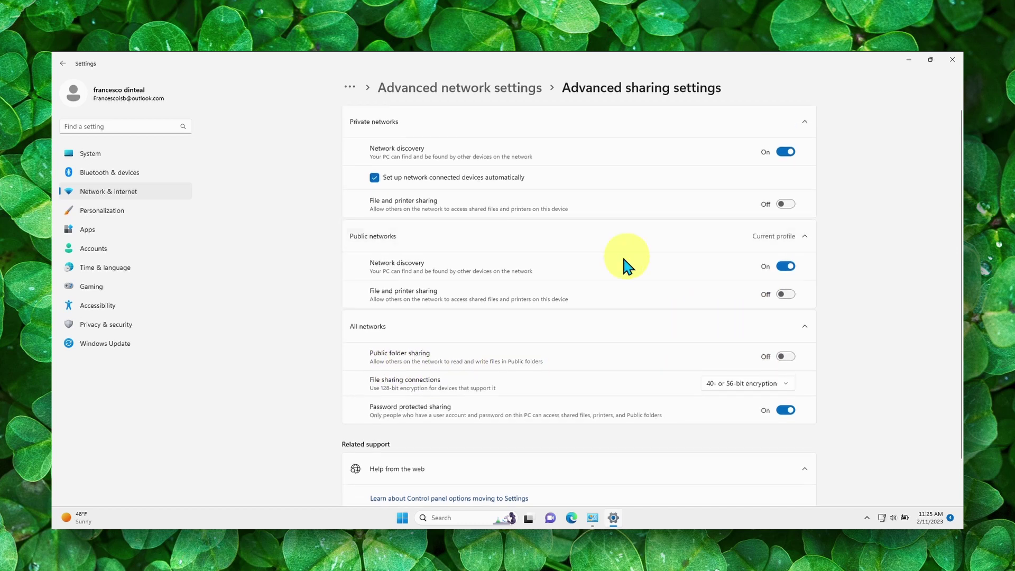
{"action": "left_click", "coordinate": [785, 267]}
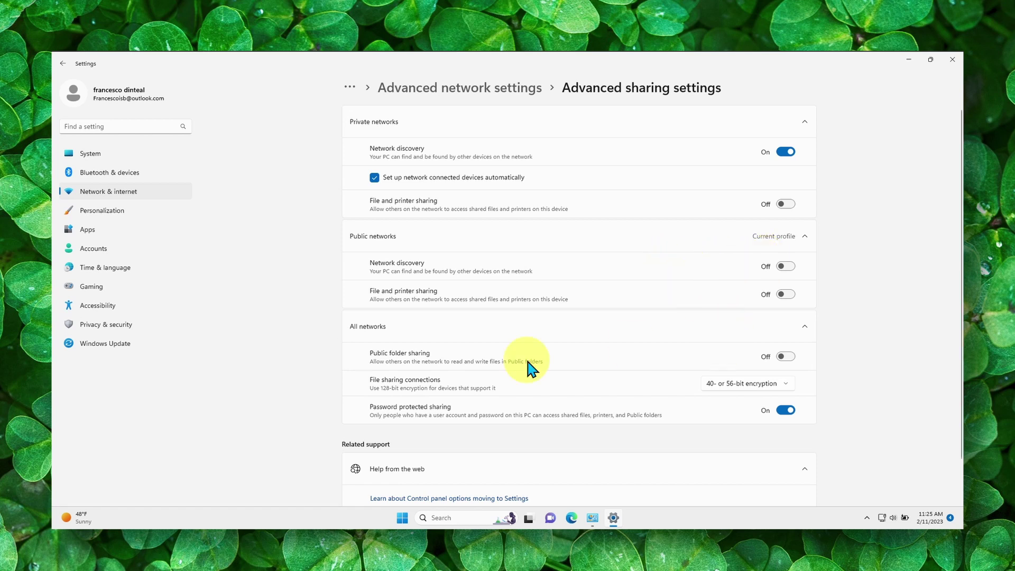
{"action": "scroll", "coordinate": [548, 342], "scroll_direction": "down", "scroll_amount": 1}
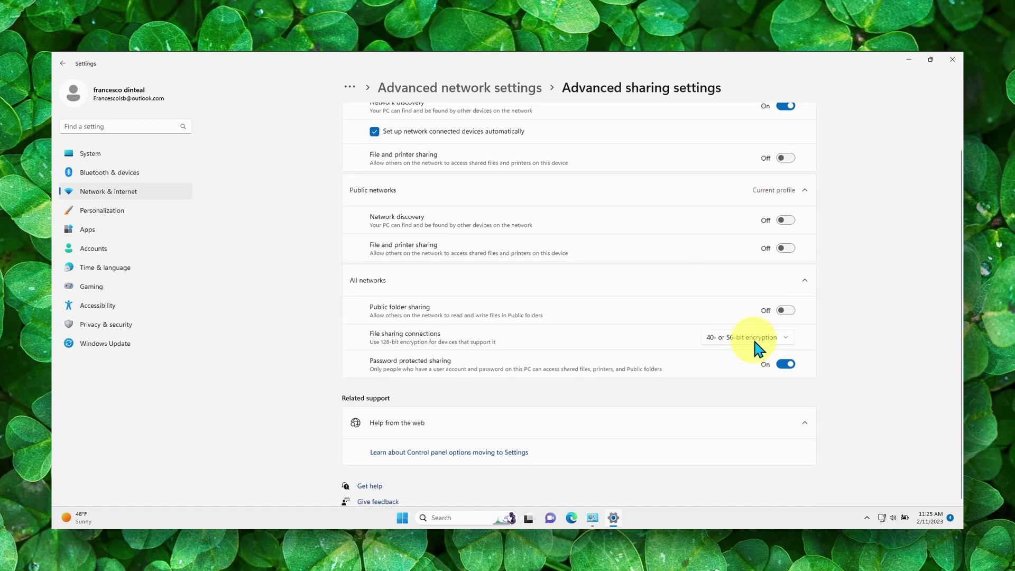
{"action": "scroll", "coordinate": [739, 288], "scroll_direction": "up", "scroll_amount": 1}
- Close Settings and Network and Sharing Center, launch Device Manager, and centre its window
{"action": "left_click", "coordinate": [955, 63]}
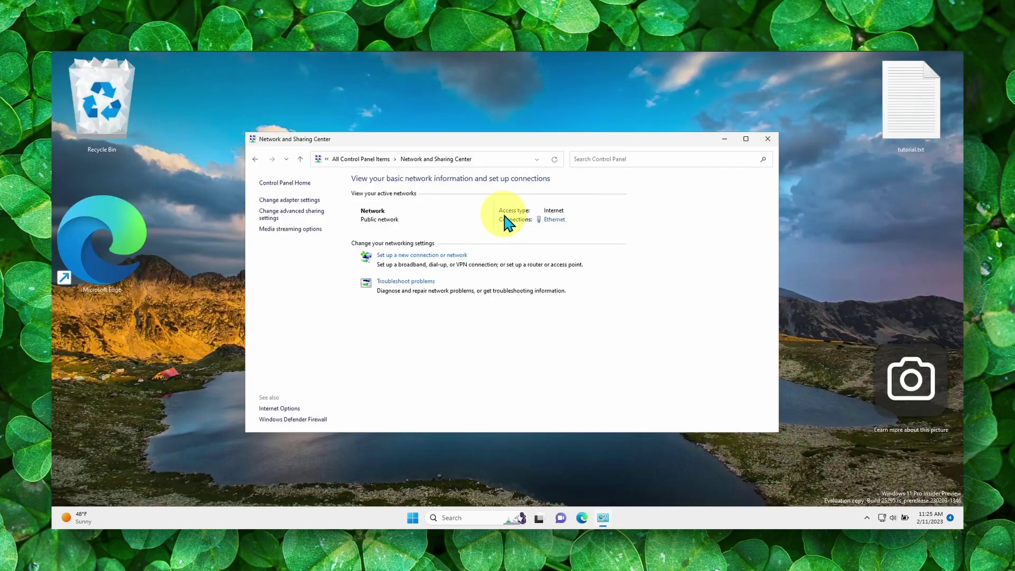
{"action": "left_click", "coordinate": [768, 141]}
{"action": "key", "text": "super+s"}
{"action": "type", "text": "c"}
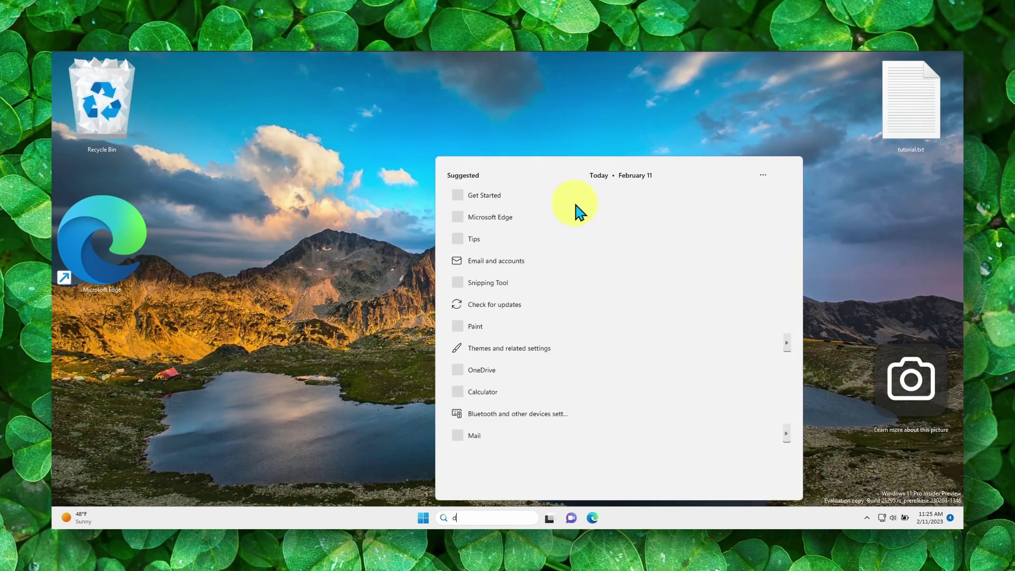
{"action": "type", "text": "device manager"}
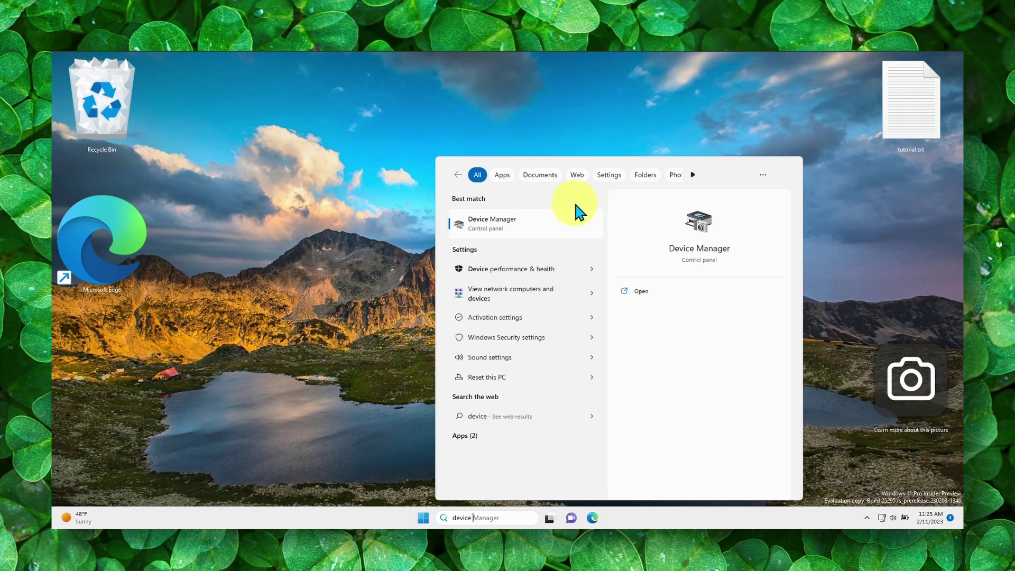
{"action": "key", "text": "Return"}
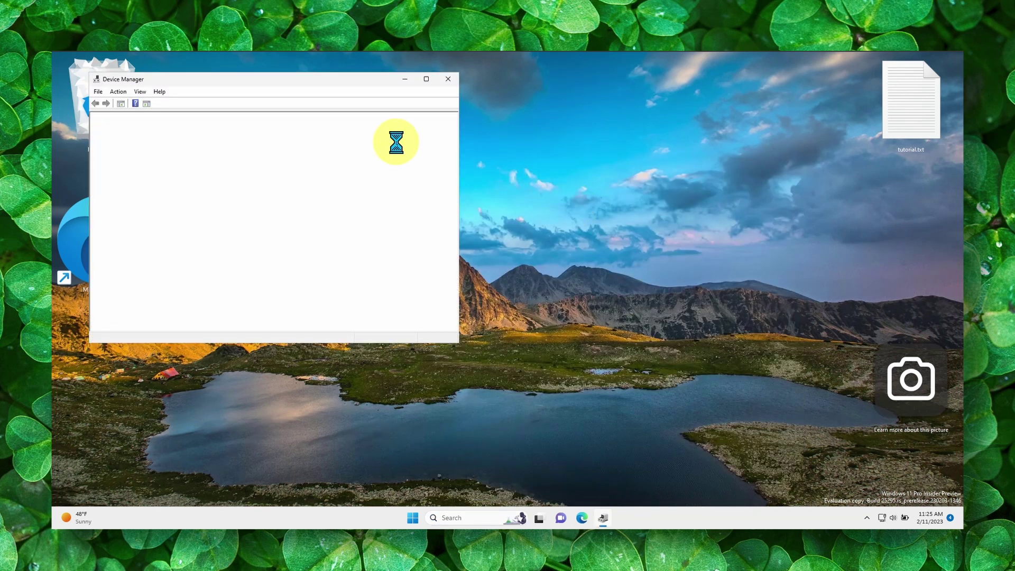
{"action": "left_click_drag", "start_coordinate": [356, 80], "coordinate": [576, 122]}
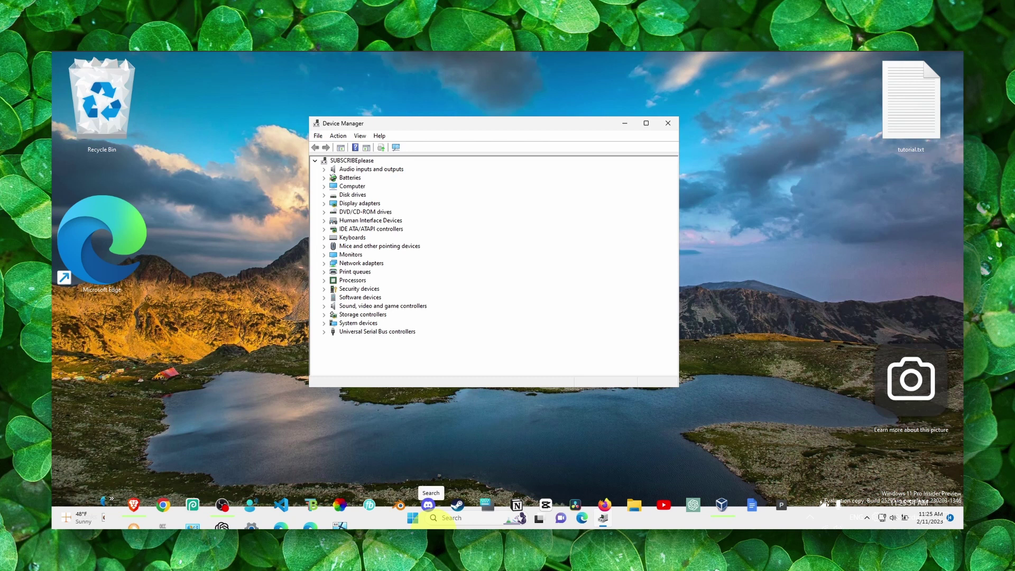
- Relaunch Device Manager from Windows search and reposition its window
{"action": "left_click", "coordinate": [434, 517]}
{"action": "type", "text": "device Manager"}
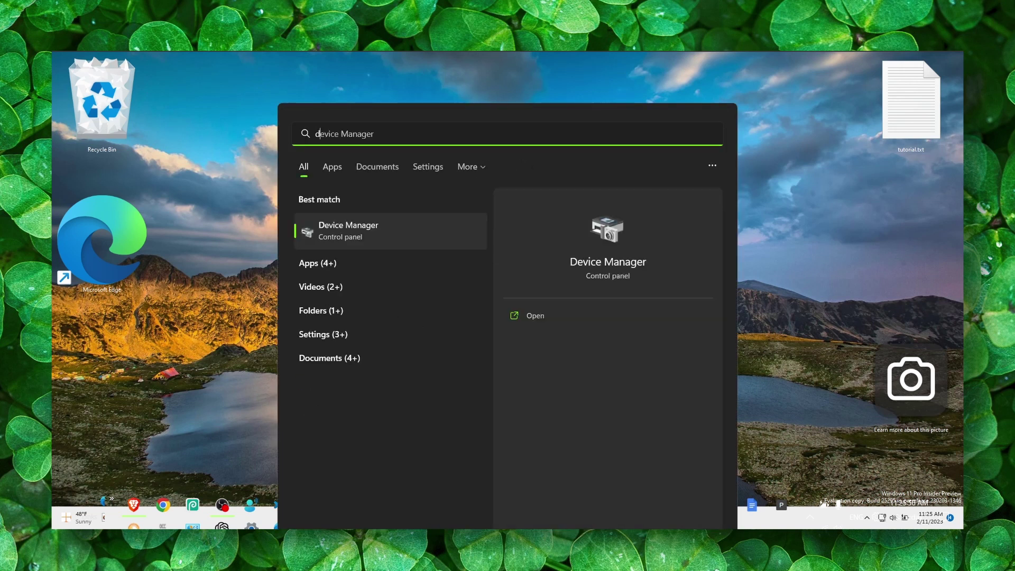
{"action": "type", "text": "ev"}
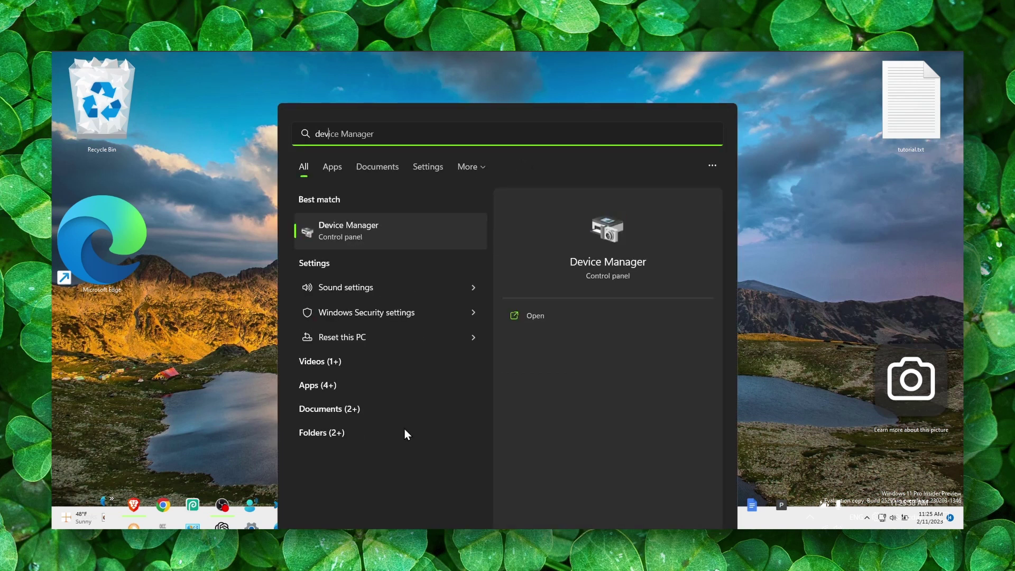
{"action": "key", "text": "Return"}
{"action": "mouse_move", "coordinate": [373, 230]}
{"action": "left_mouse_down"}
{"action": "mouse_move", "coordinate": [338, 70]}
{"action": "mouse_move", "coordinate": [483, 106]}
{"action": "left_mouse_up"}
- Search automatically for an Intel(R) Wireless Bluetooth(R) driver update, then close the results and Device Manager
{"action": "double_click", "coordinate": [320, 186]}
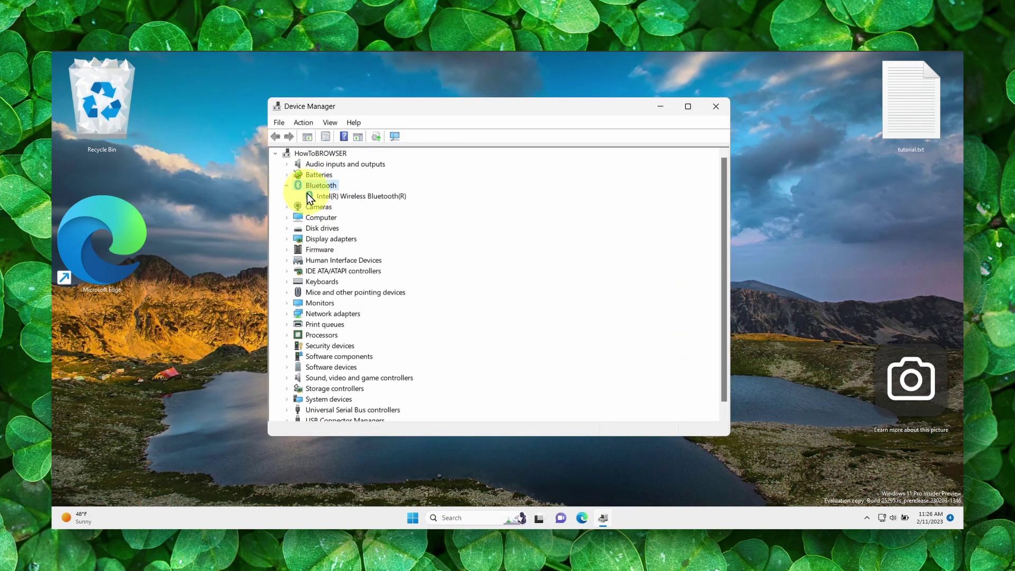
{"action": "right_click", "coordinate": [328, 197]}
{"action": "left_click", "coordinate": [392, 203]}
{"action": "left_click", "coordinate": [429, 238]}
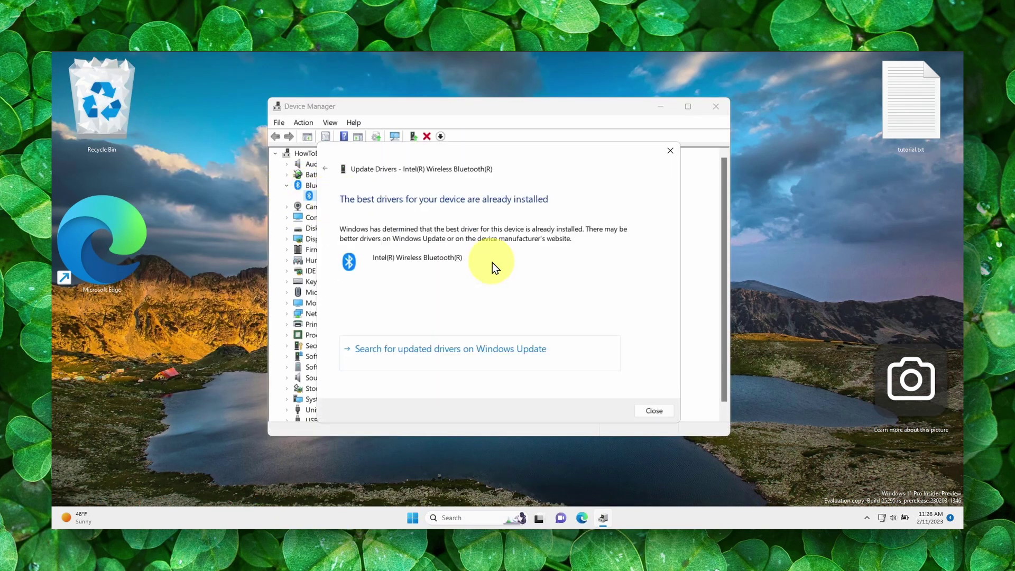
{"action": "left_click", "coordinate": [670, 151]}
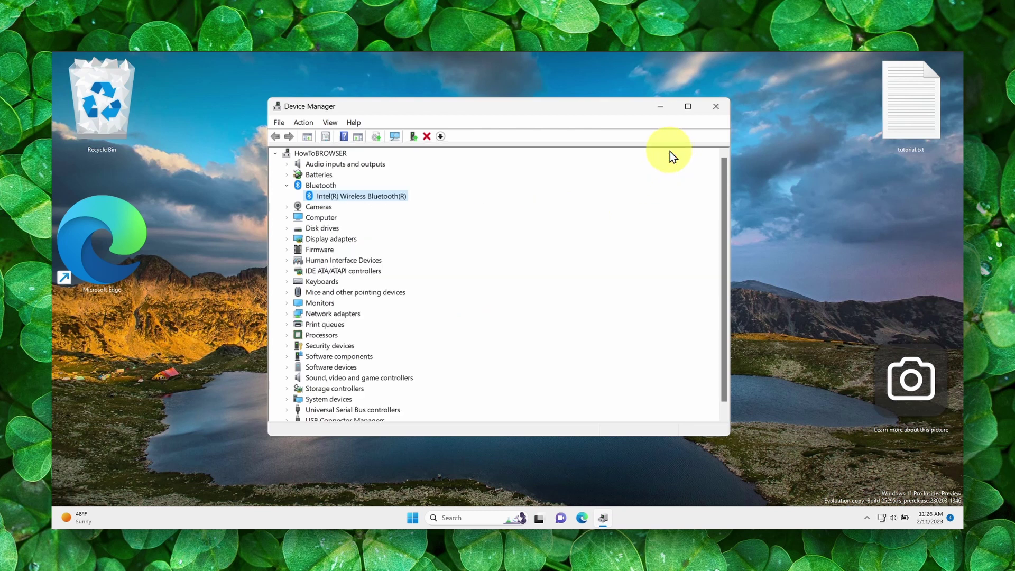
{"action": "left_click", "coordinate": [717, 112]}
{"action": "left_click", "coordinate": [668, 124]}
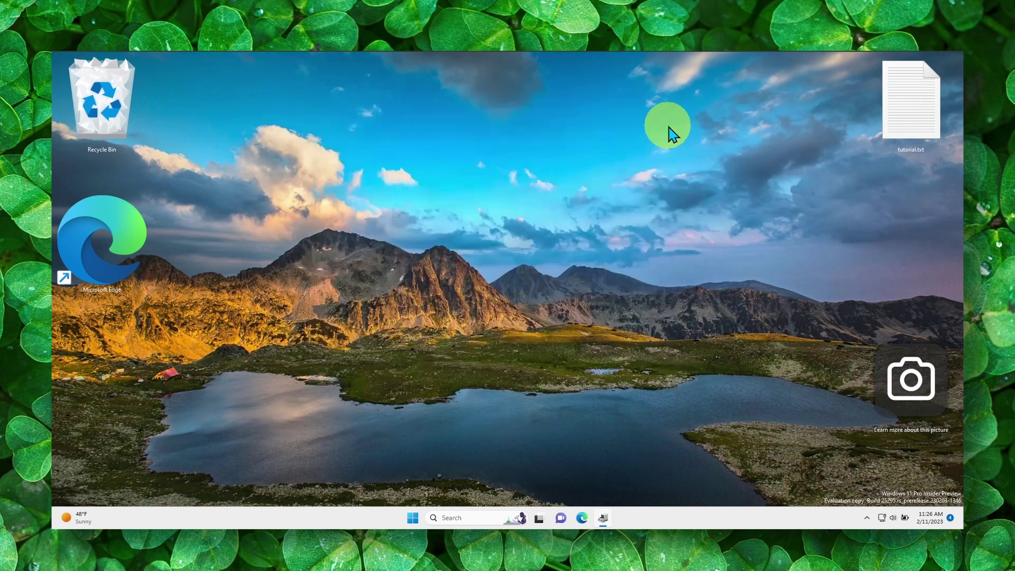